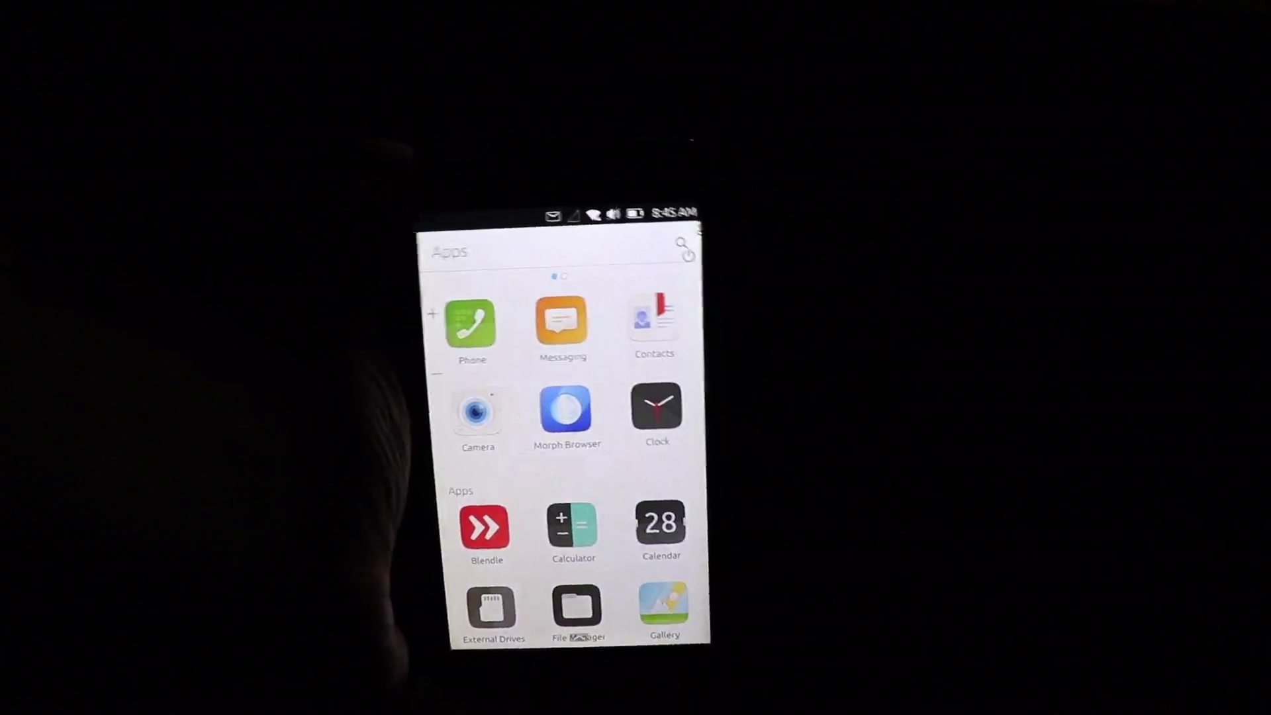
# Launch System Settings from the Apps scope to show Wi-Fi, Cellular and Bluetooth options
pyautogui.moveTo(597, 522); pyautogui.dragTo(596, 308)
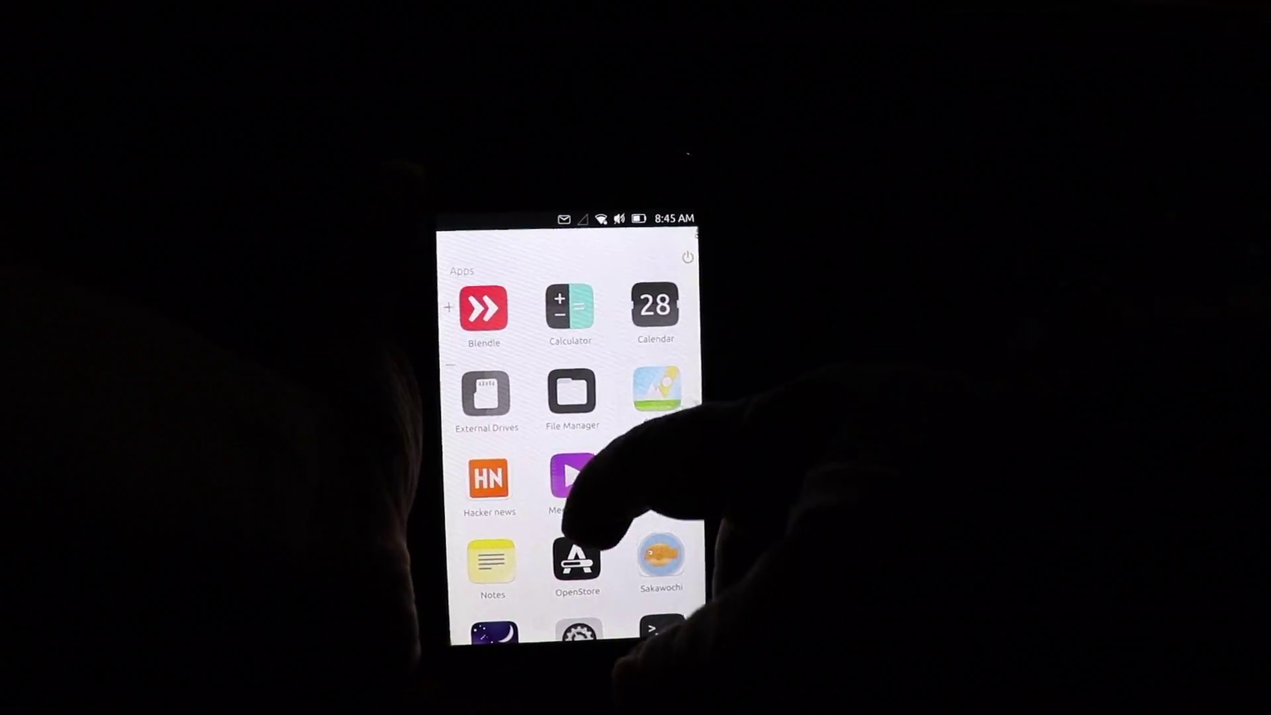
pyautogui.moveTo(617, 556); pyautogui.dragTo(615, 377)
pyautogui.click(577, 494)
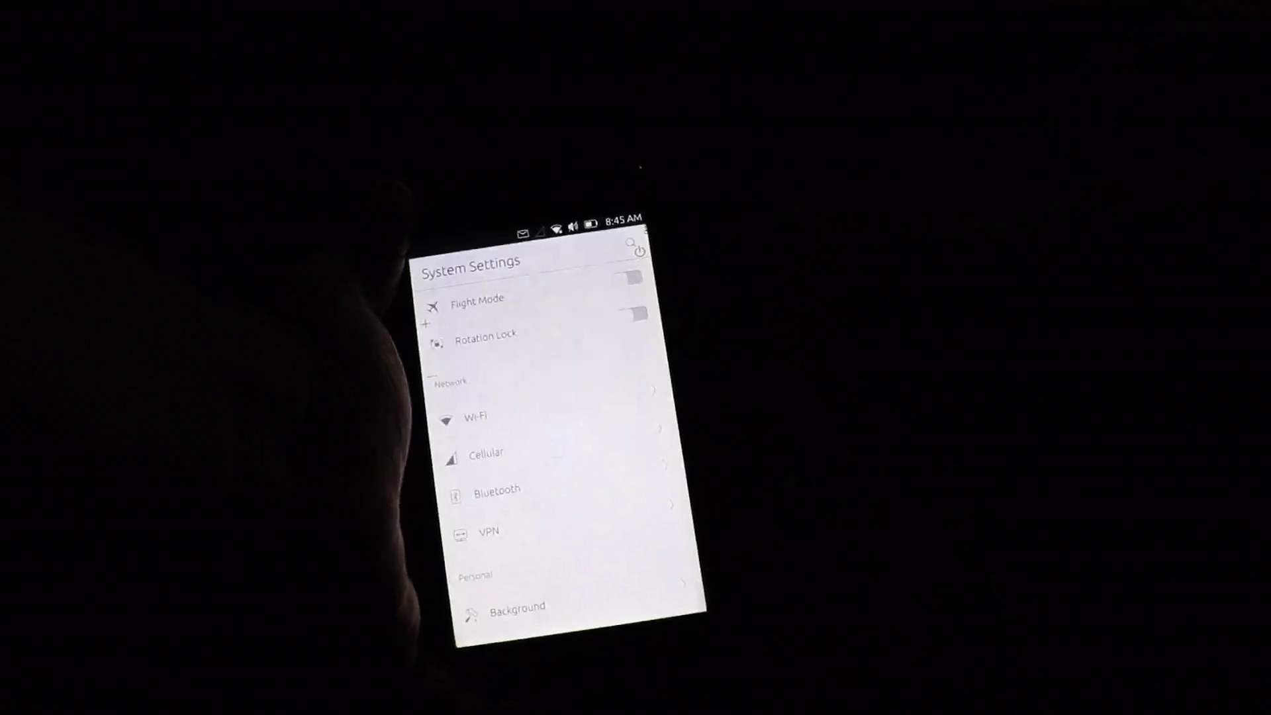
pyautogui.scroll(-10, 576, 447)
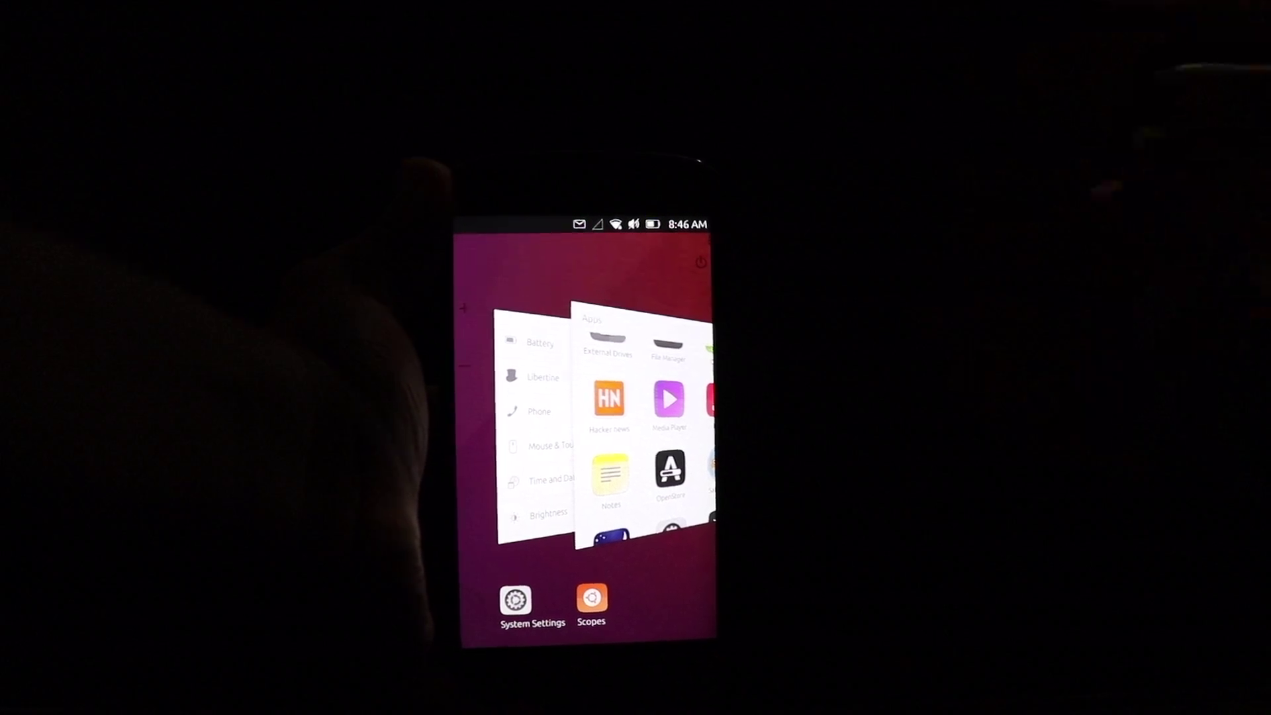
# Dismiss System Settings and start OpenStore from the Apps grid
pyautogui.moveTo(676, 427); pyautogui.dragTo(597, 427)
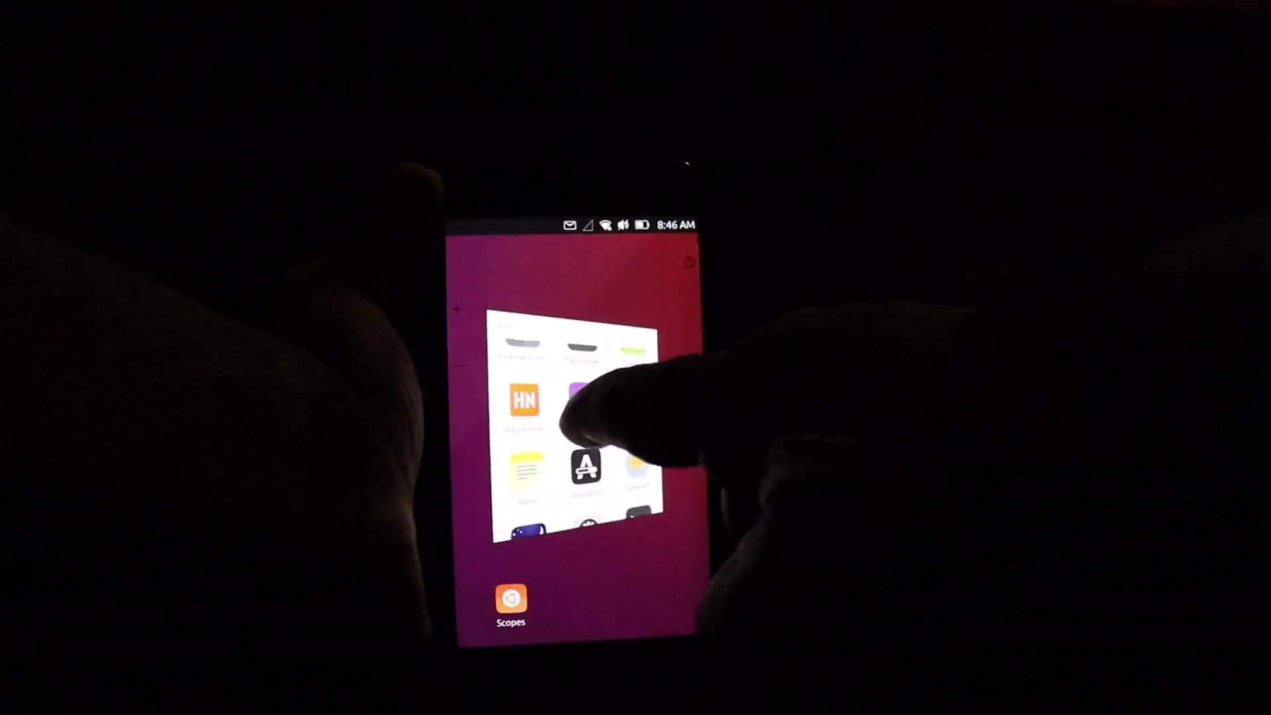
pyautogui.click(596, 417)
pyautogui.moveTo(452, 447); pyautogui.dragTo(517, 447)
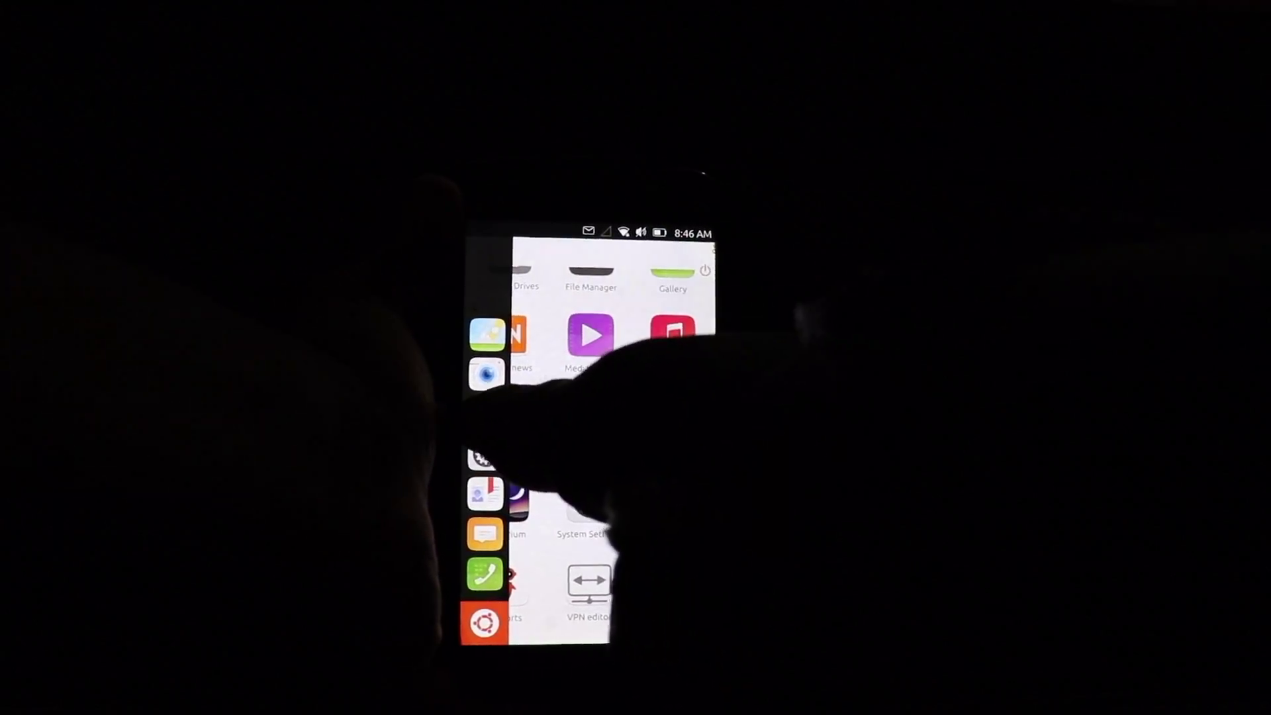
pyautogui.click(581, 417)
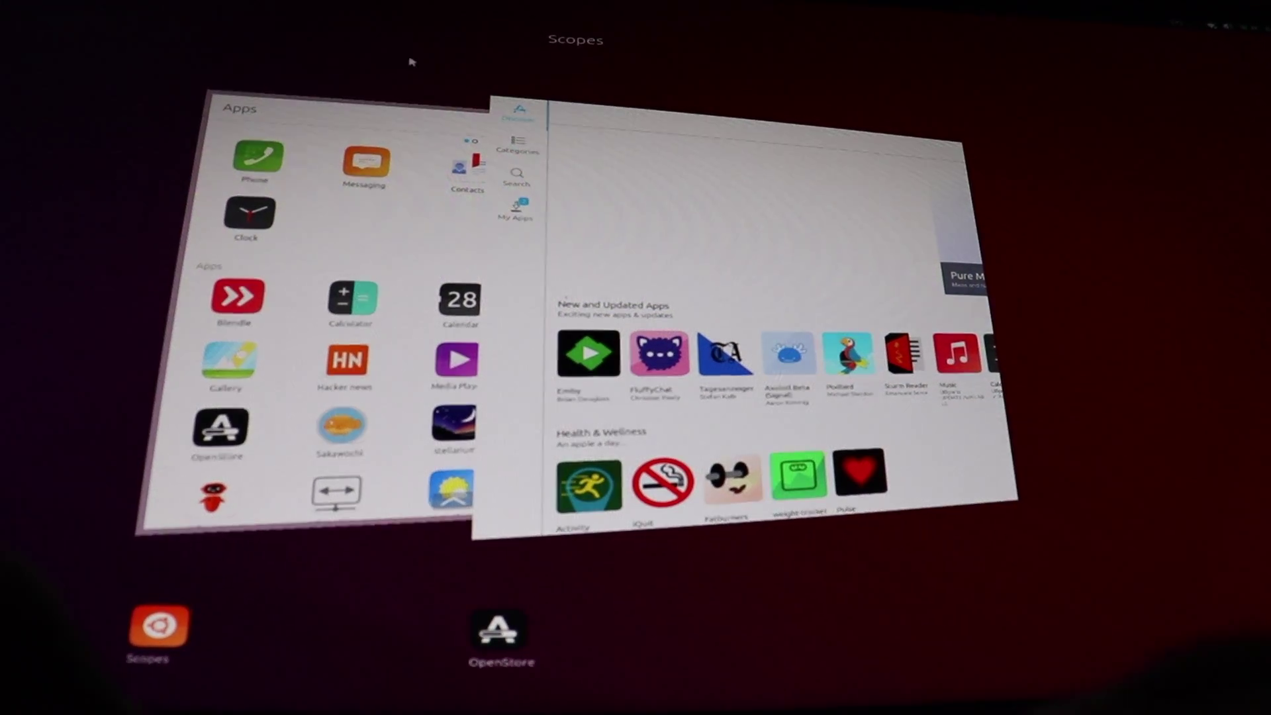
pyautogui.moveTo(492, 99)
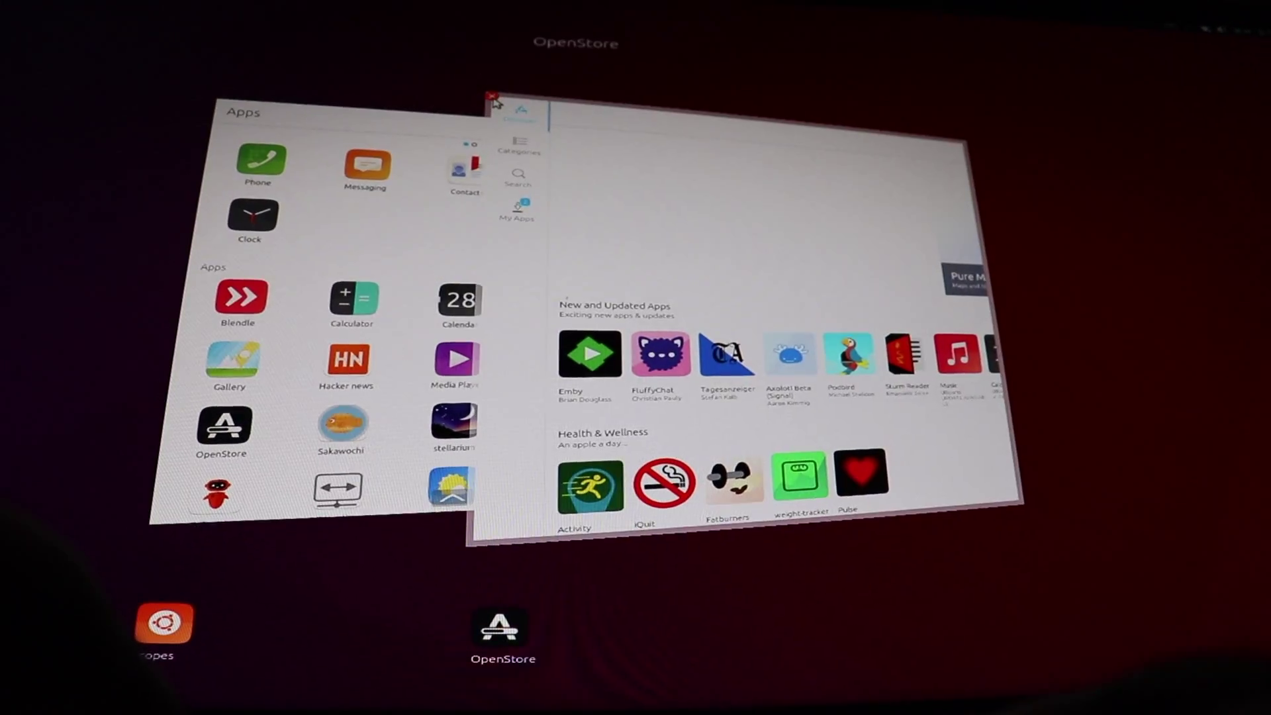
# Close the OpenStore window and start Morph Browser from the Apps window
pyautogui.click(493, 96)
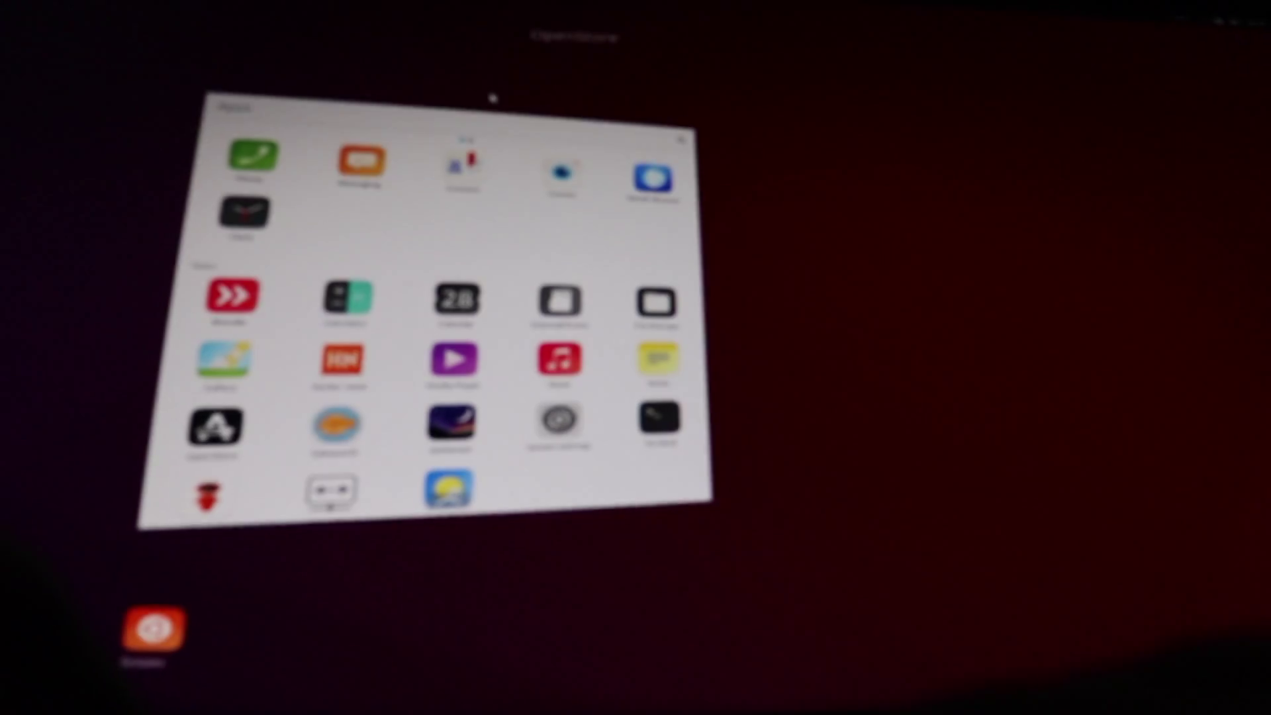
pyautogui.click(531, 282)
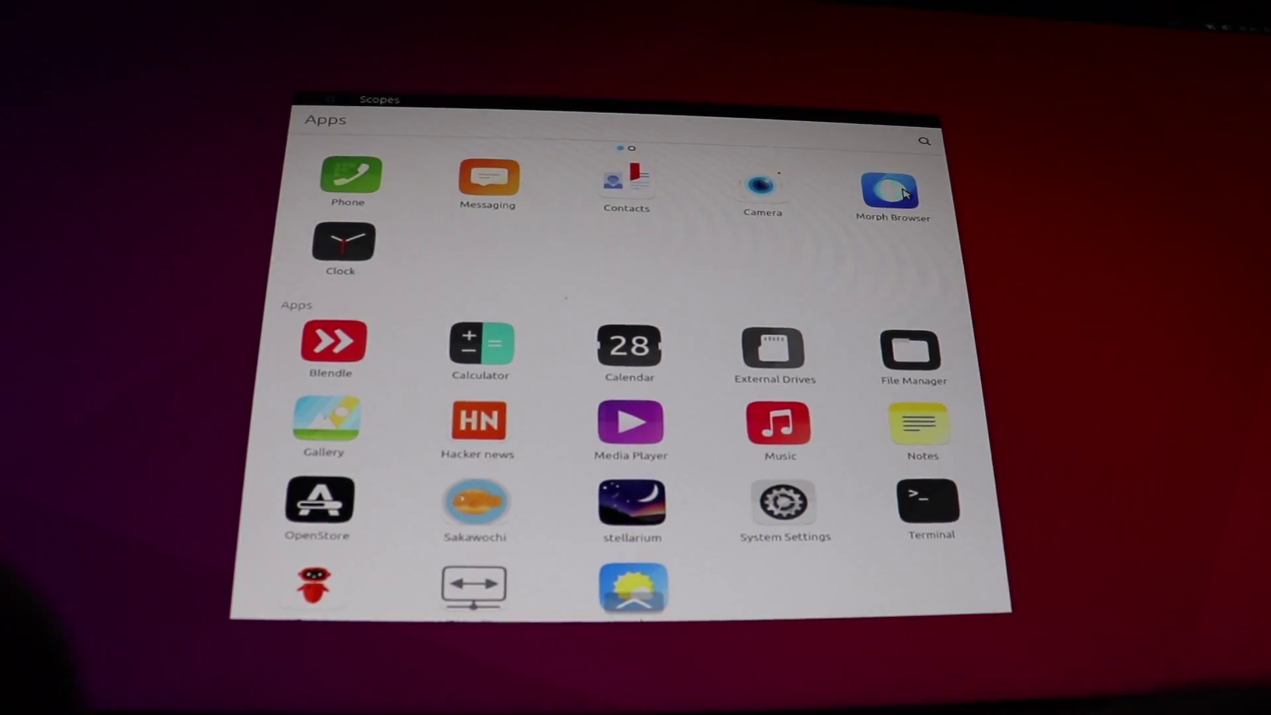
pyautogui.click(891, 188)
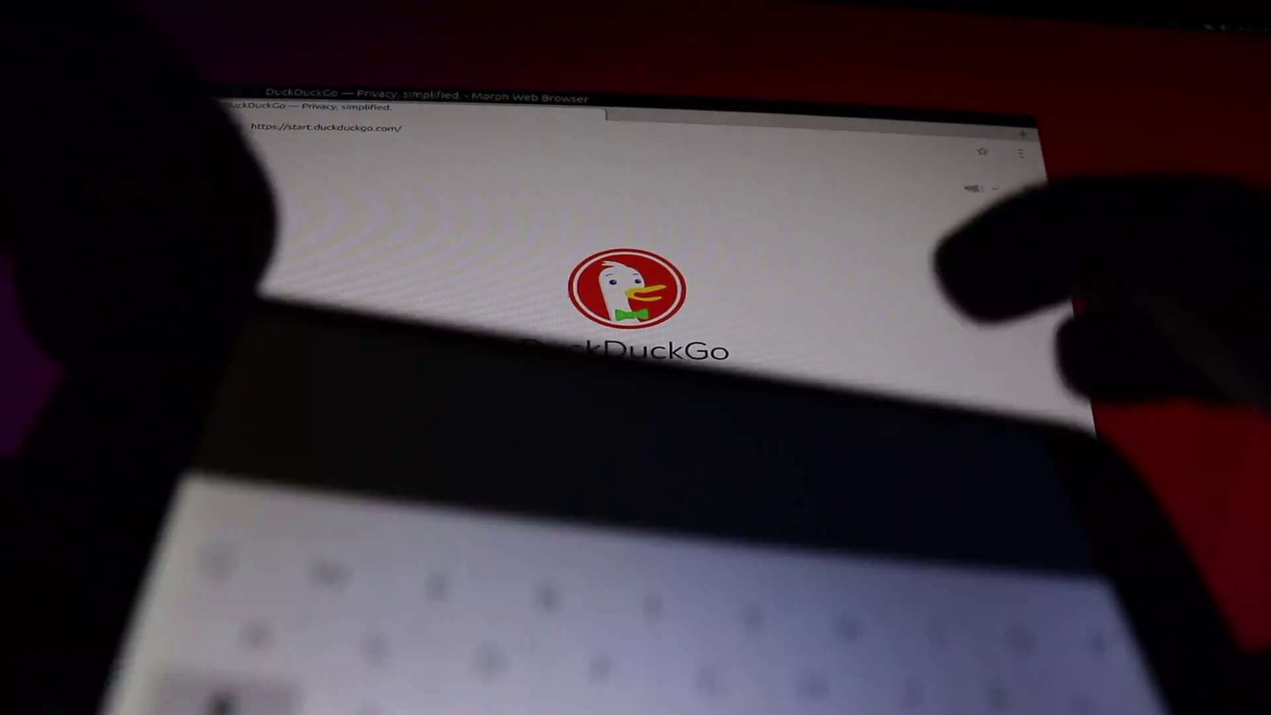
pyautogui.write('Hitstartup')
# Search DuckDuckGo for Hitstartup, open hitstartup.com, and add new tabs
pyautogui.press('Return')
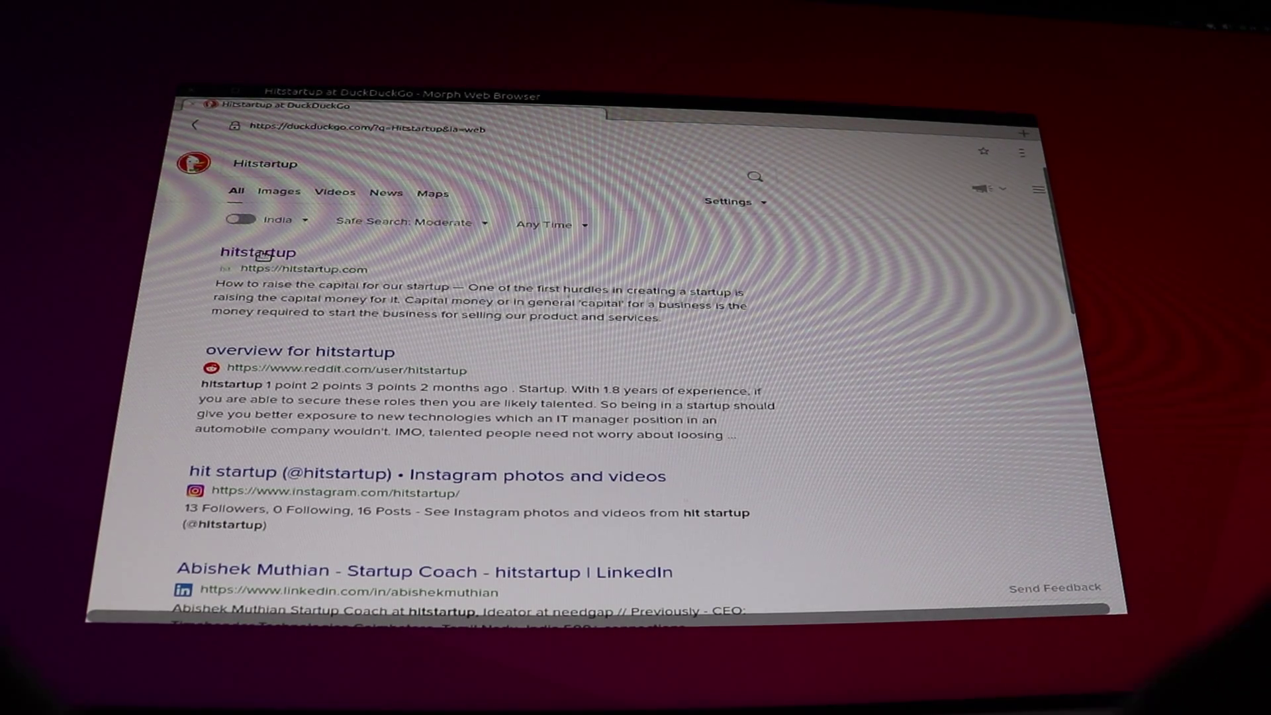
pyautogui.click(261, 255)
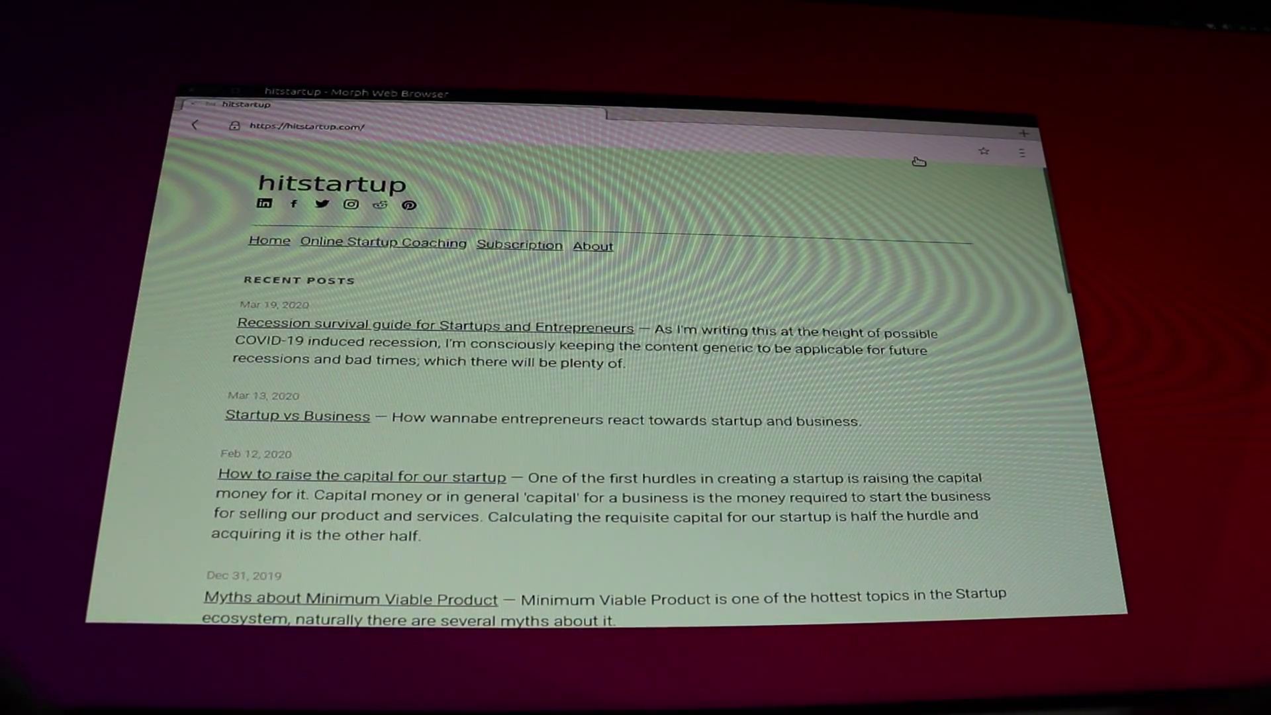
pyautogui.click(1024, 134)
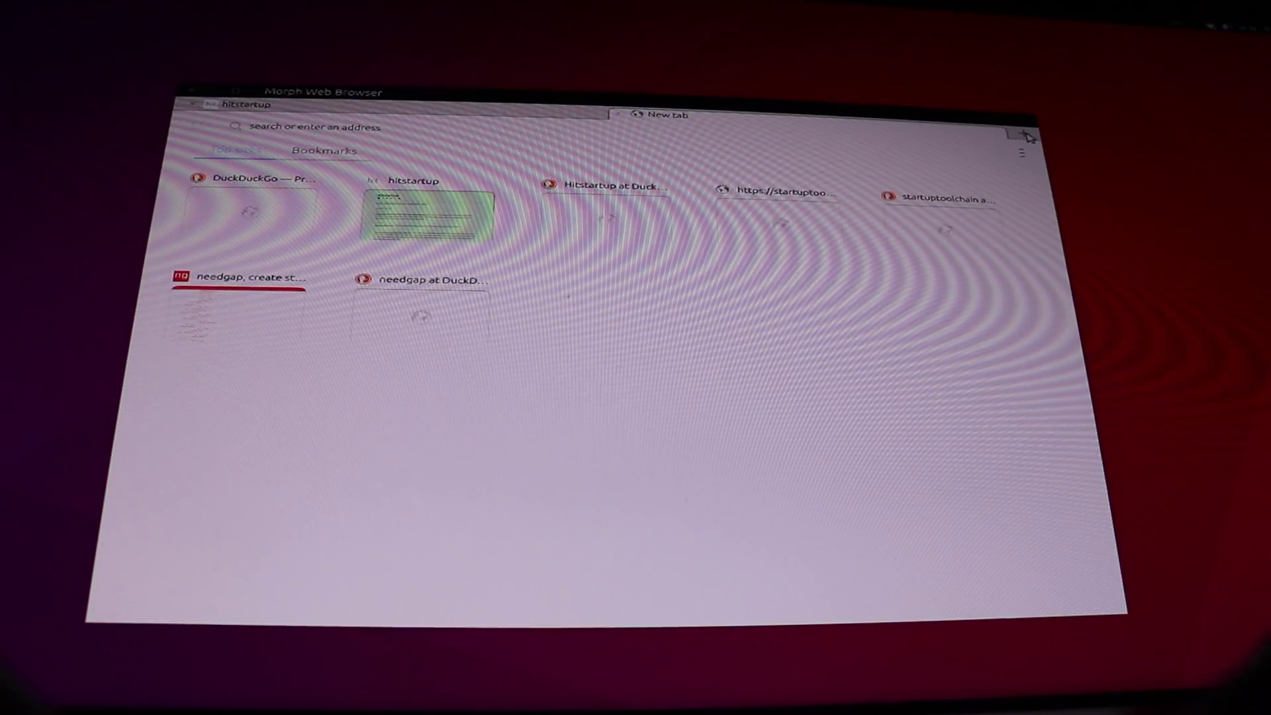
pyautogui.click(1028, 135)
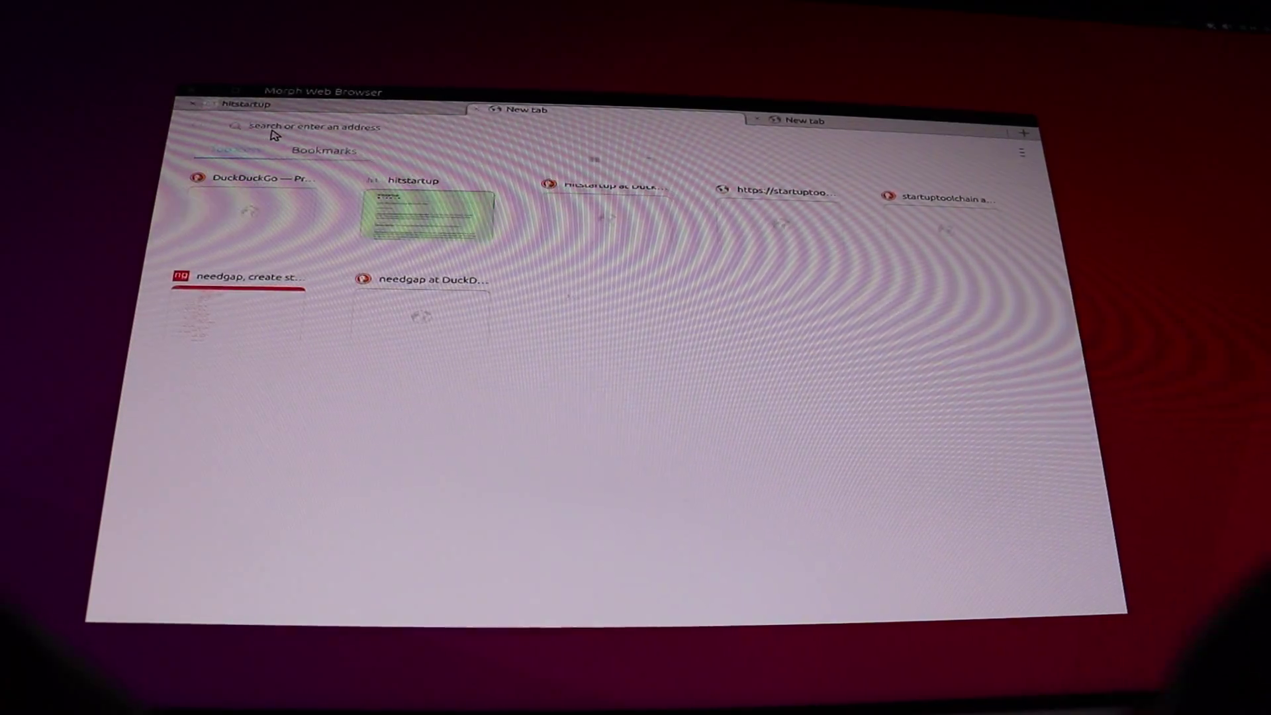
# Open needgap.com from the needgap search suggestion, then add a fresh tab
pyautogui.click(275, 129)
pyautogui.write('needgap&t=canonical')
pyautogui.click(284, 127)
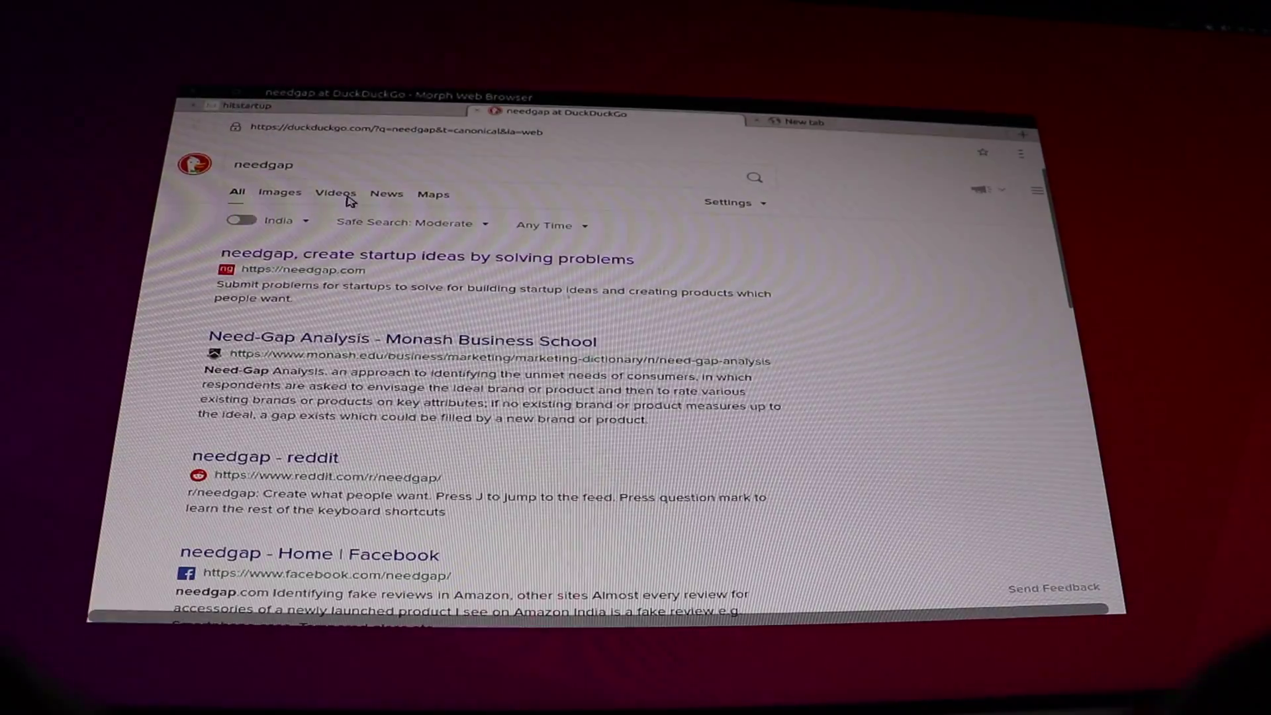
pyautogui.click(398, 260)
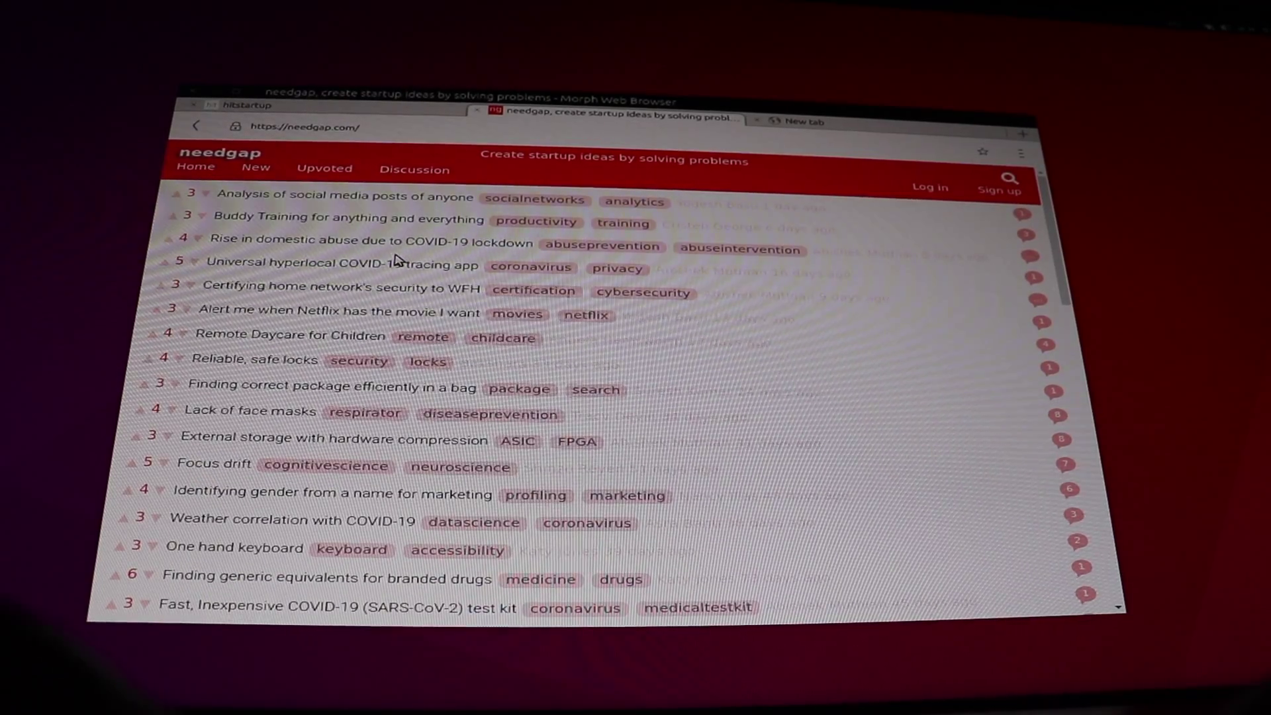
pyautogui.click(796, 121)
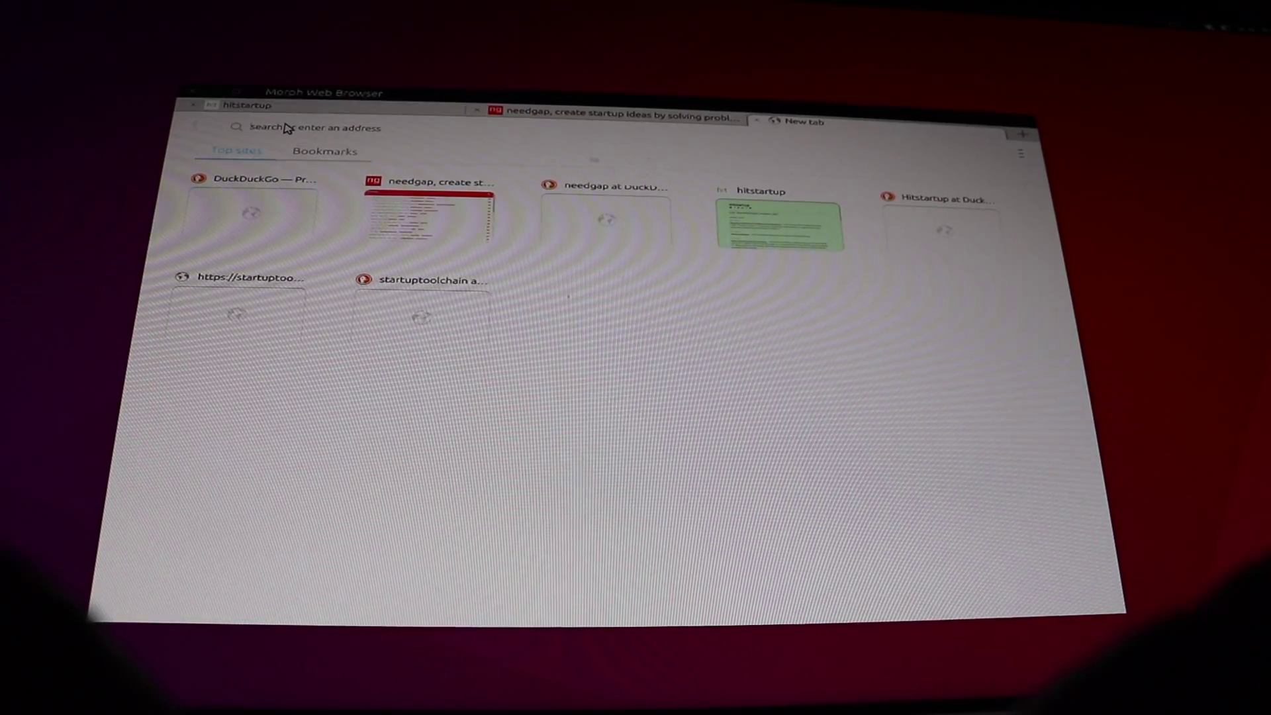